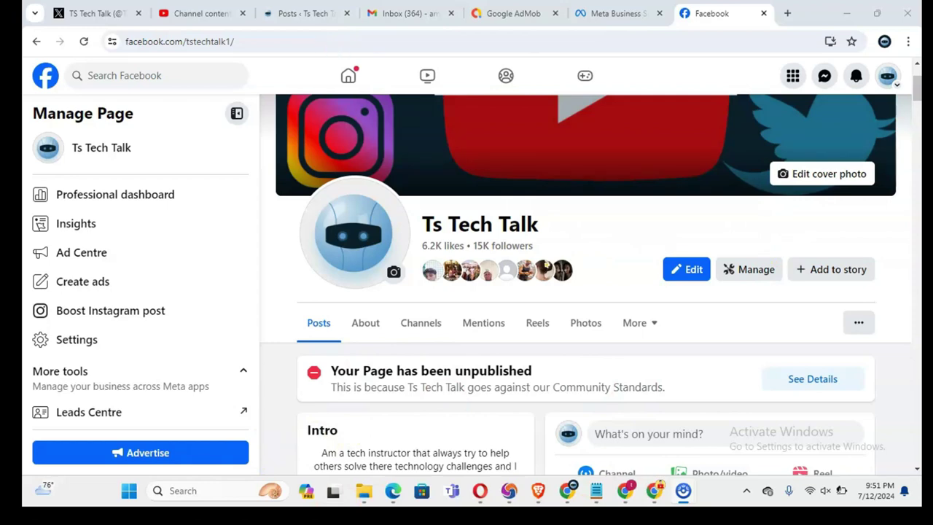
Look over the 'Your Page has been unpublished' notice on the Ts Tech Talk Page
mouse_move(298, 351)
mouse_down()
mouse_move(294, 394)
mouse_move(322, 411)
mouse_move(535, 397)
mouse_move(813, 412)
mouse_move(899, 392)
mouse_move(862, 347)
mouse_move(520, 334)
mouse_move(302, 348)
mouse_up()
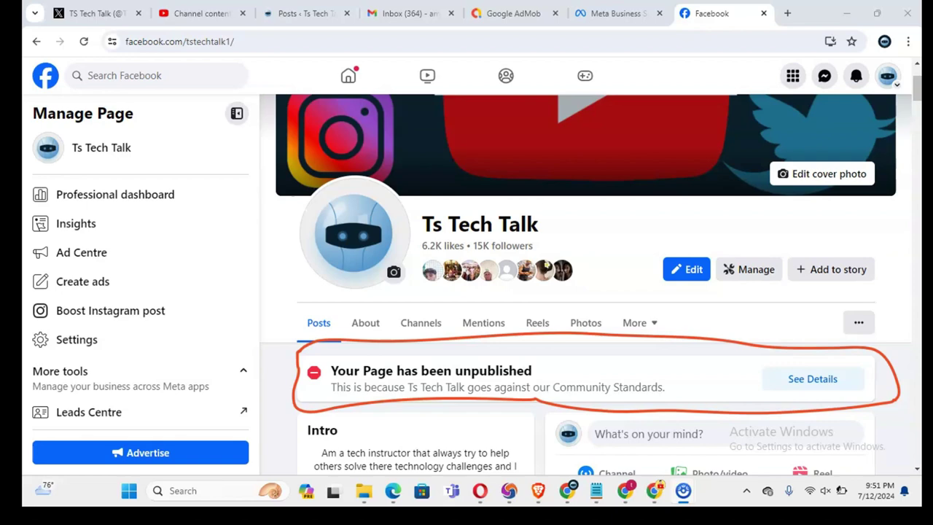
mouse_move(582, 198)
mouse_down()
mouse_move(598, 245)
mouse_move(589, 303)
mouse_move(396, 315)
mouse_move(322, 284)
mouse_move(314, 267)
mouse_move(368, 226)
mouse_move(533, 215)
mouse_move(584, 199)
mouse_up()
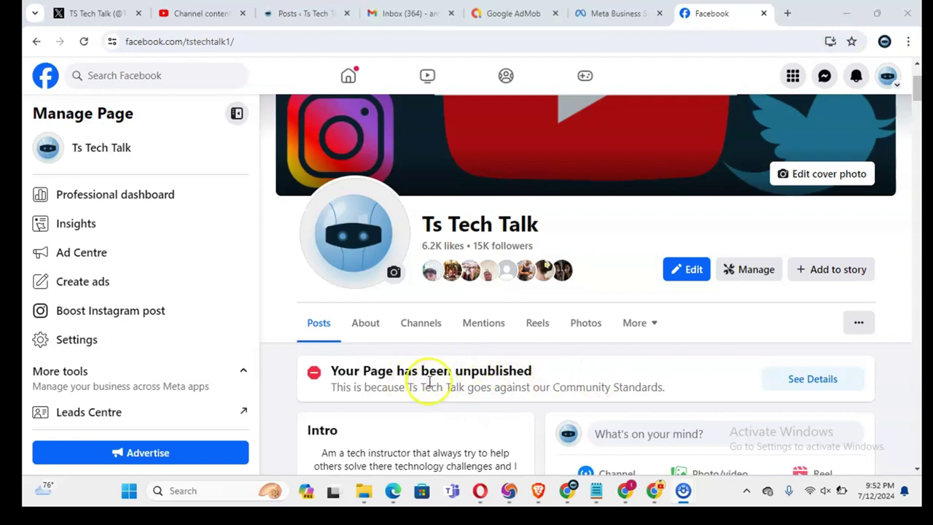
Open See Details and continue through the unpublishing, decision-process and impersonation screens to request review
click(801, 379)
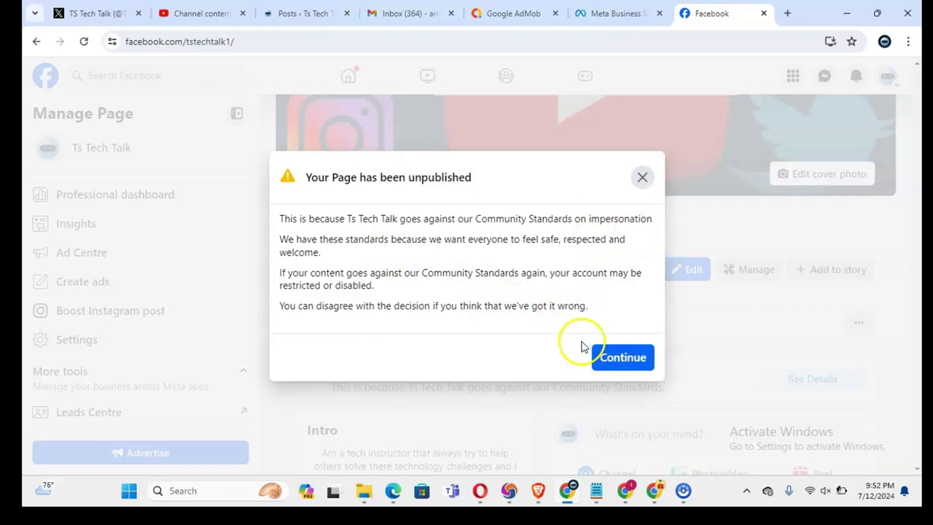
click(610, 358)
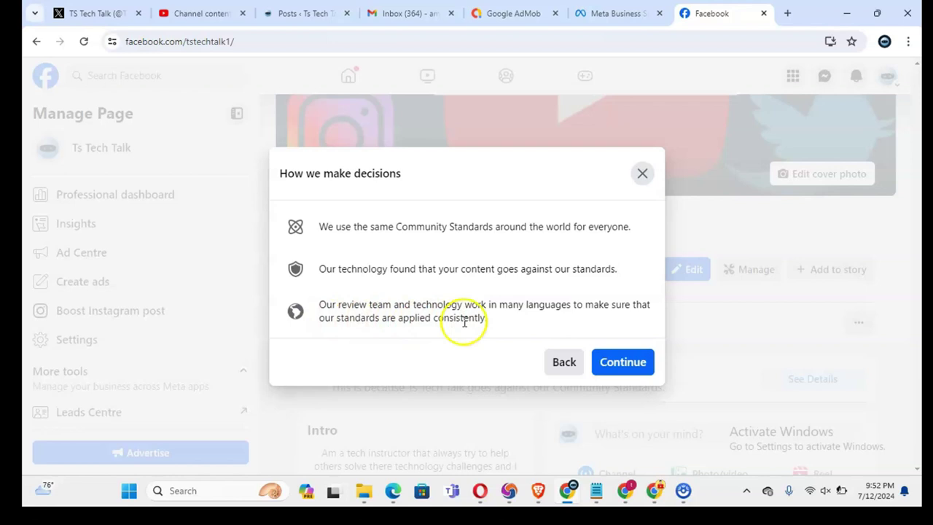
click(633, 362)
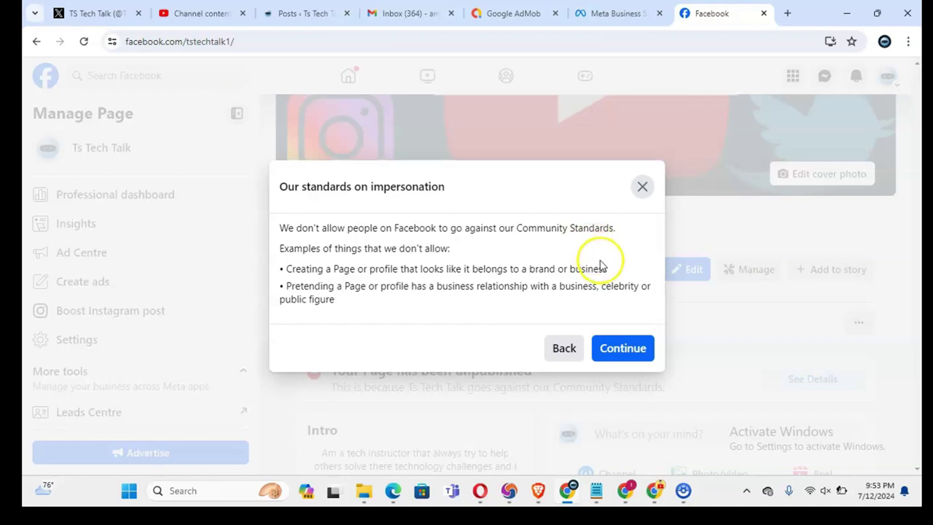
click(628, 349)
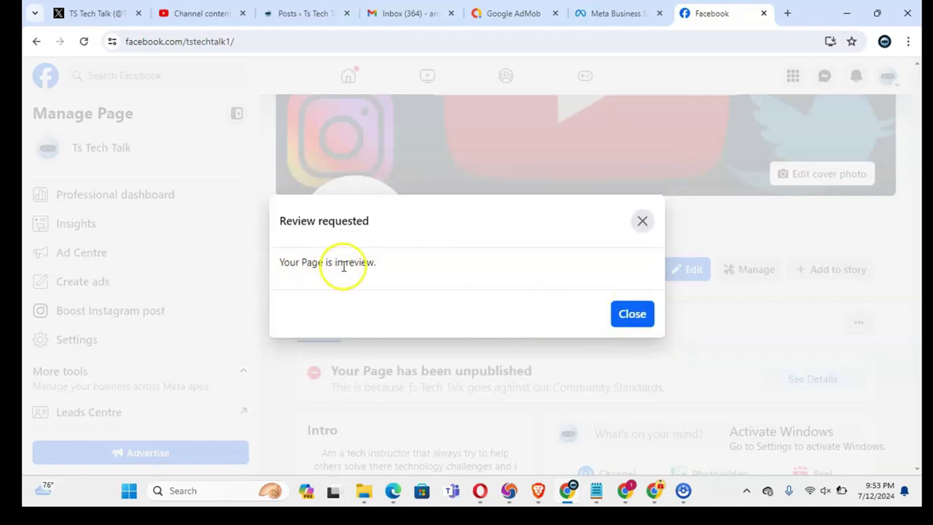
Highlight the 'Your Page is in review' message and close the Review requested confirmation
click(632, 314)
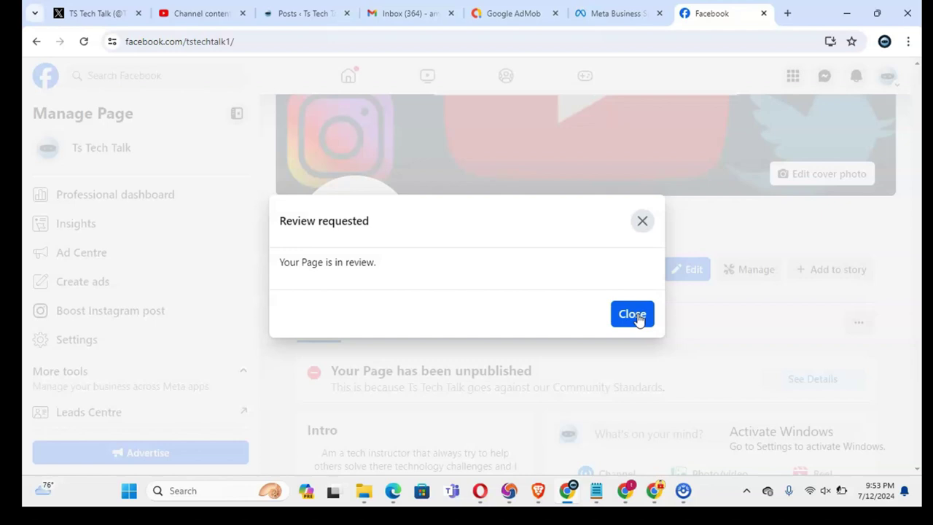
drag(369, 264, 267, 272)
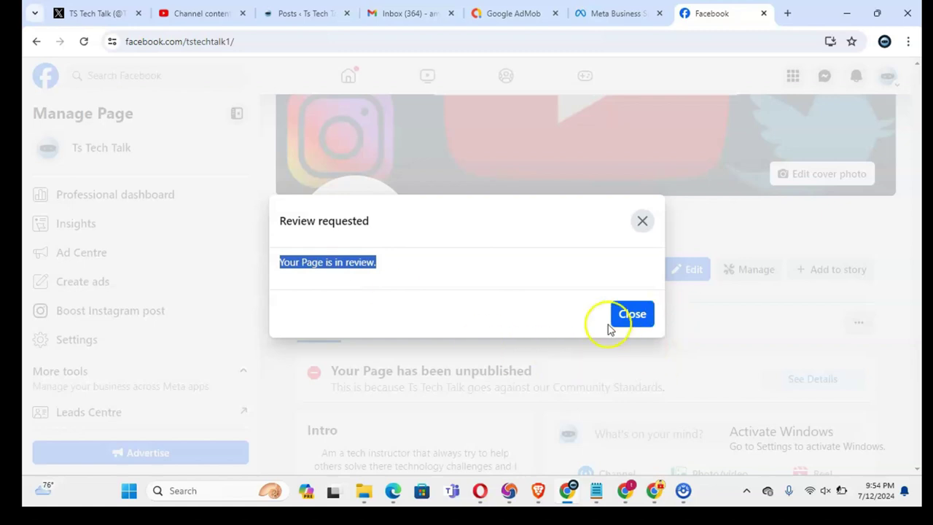
click(628, 313)
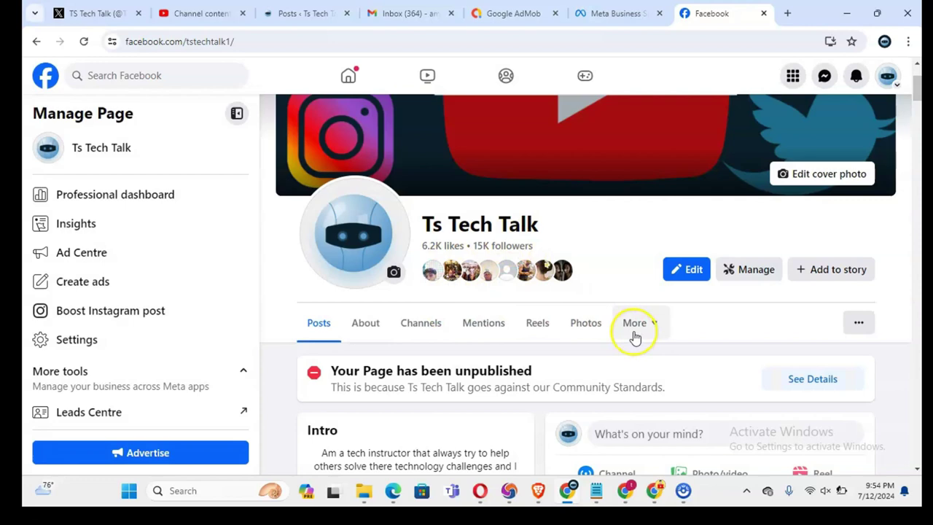
Open the Page's About section, scrolling down past Reels and back up to it
click(367, 325)
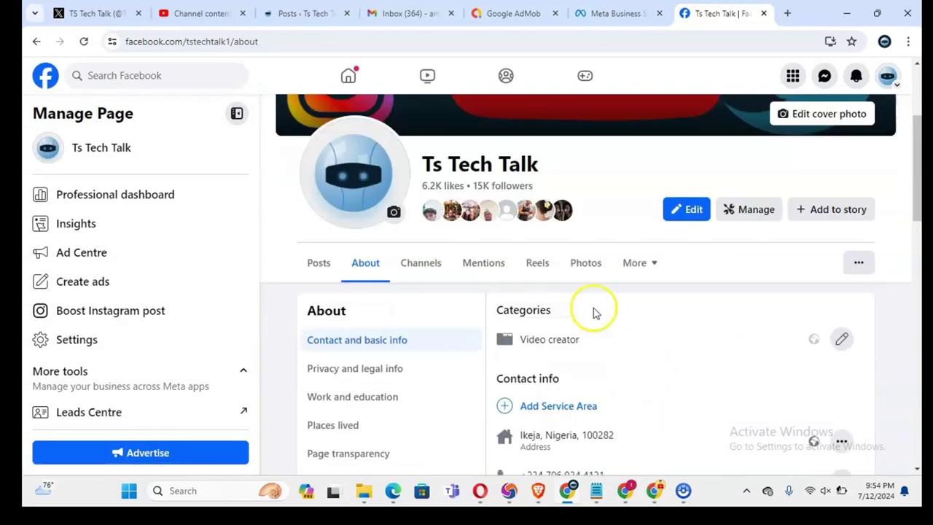
scroll(558, 322, down, 2)
scroll(560, 322, down, 8)
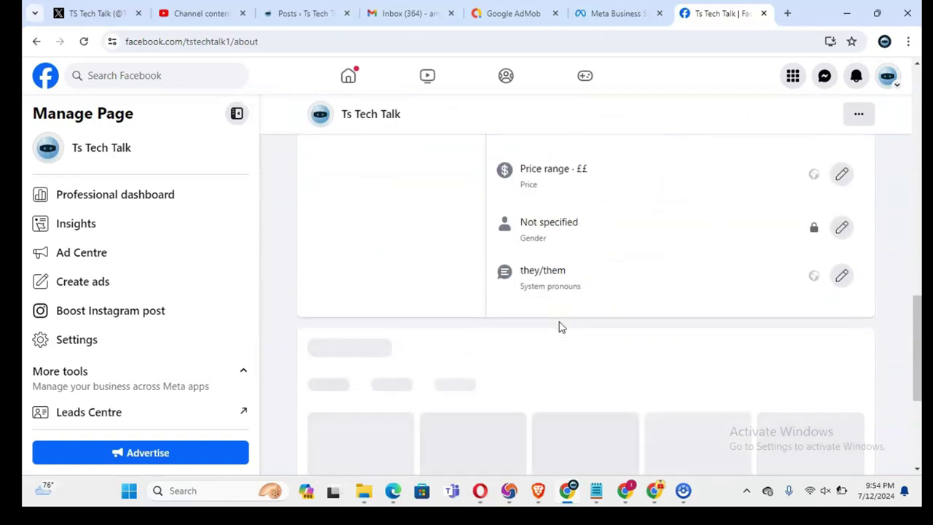
scroll(561, 326, down, 3)
scroll(560, 328, up, 5)
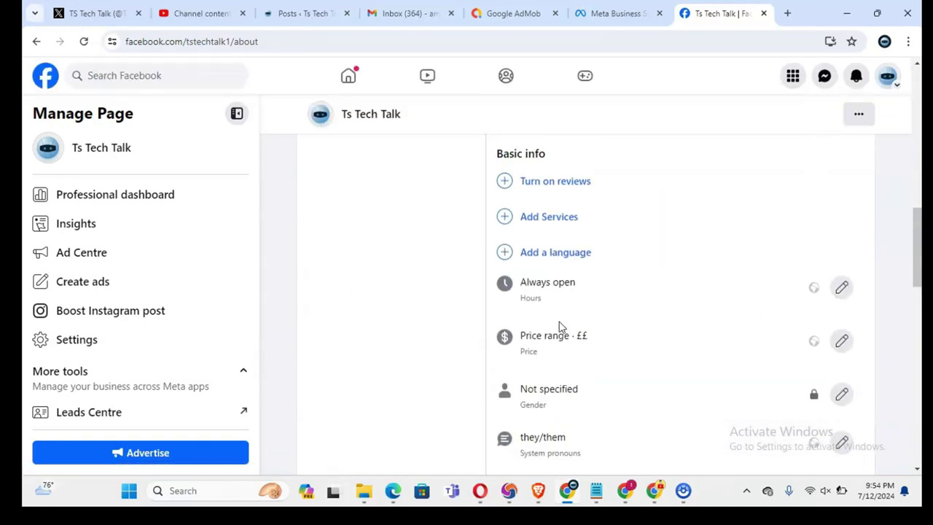
scroll(636, 295, up, 4)
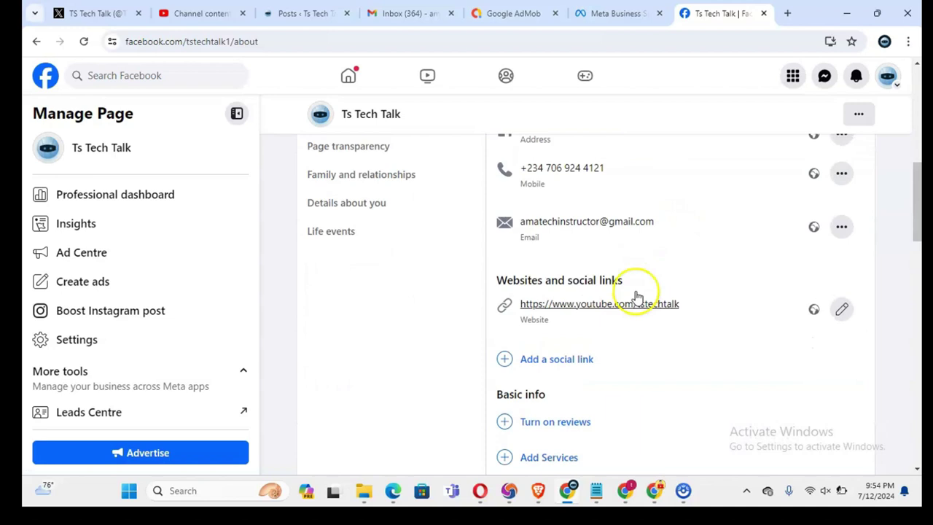
scroll(636, 293, up, 2)
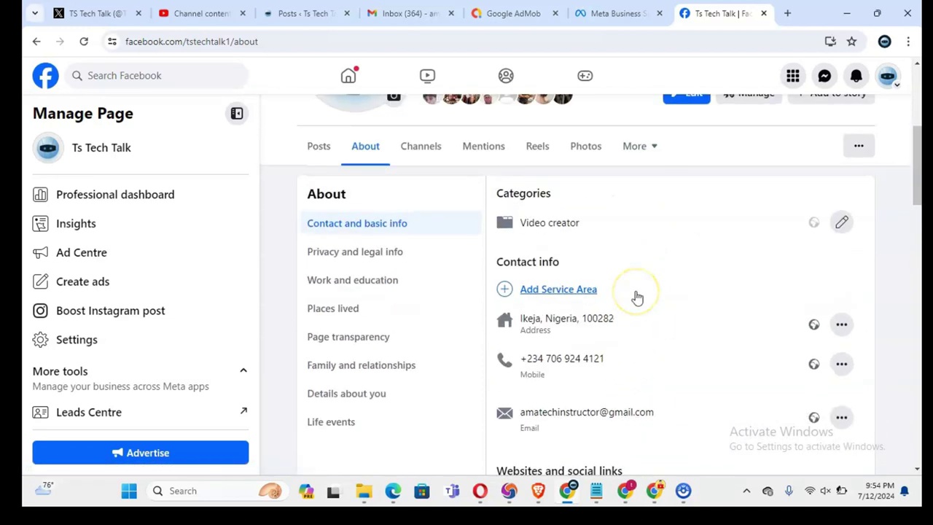
Show Details about you with the Page's existing About You note
click(415, 405)
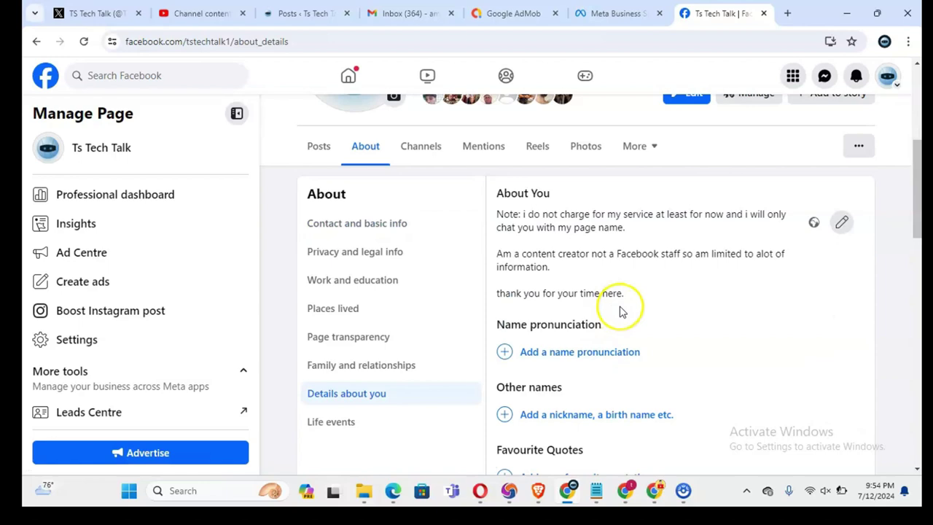
scroll(641, 337, down, 10)
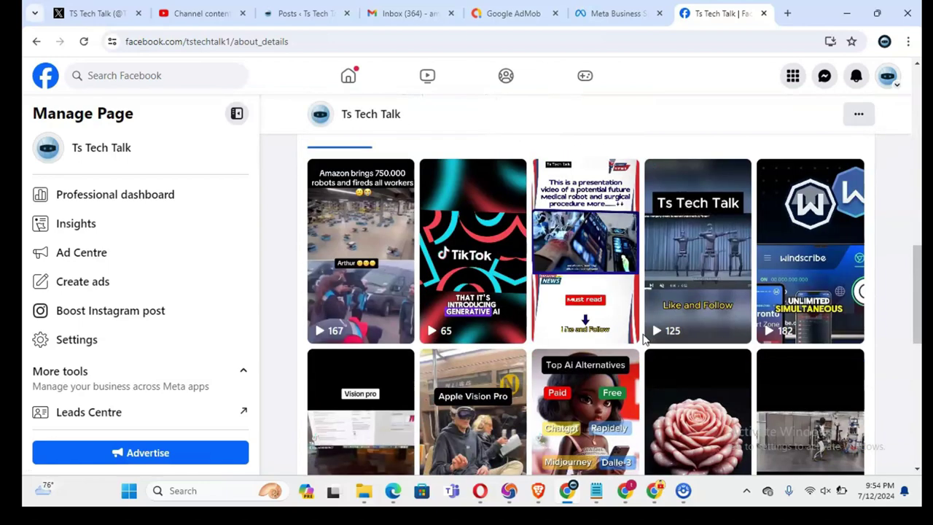
scroll(643, 338, down, 5)
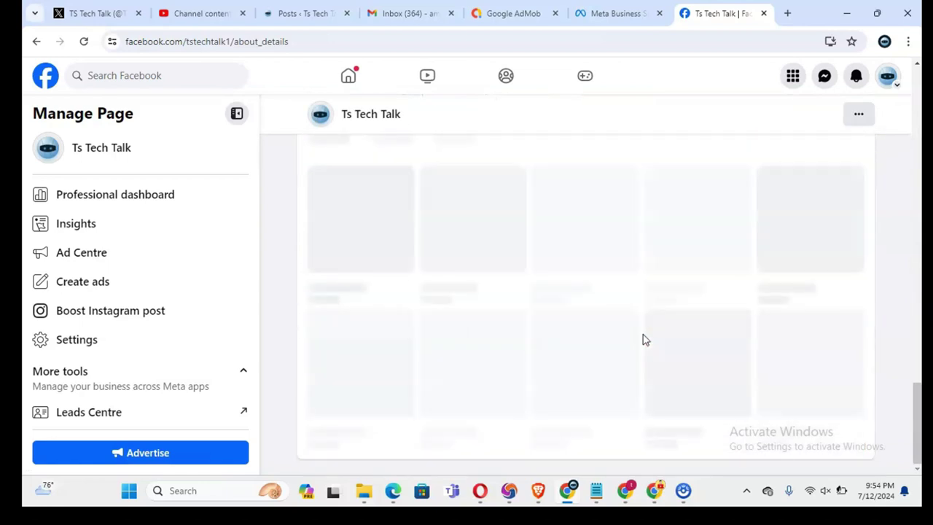
scroll(644, 339, down, 5)
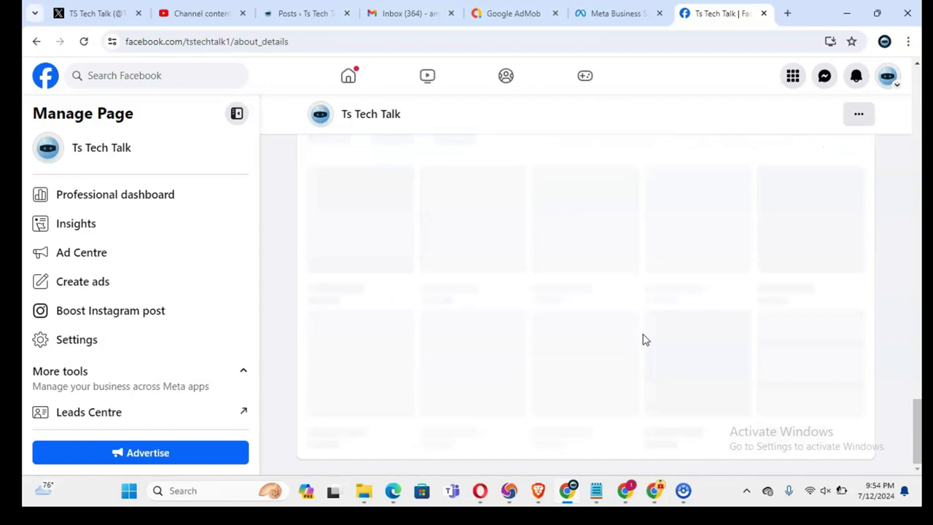
scroll(643, 339, up, 15)
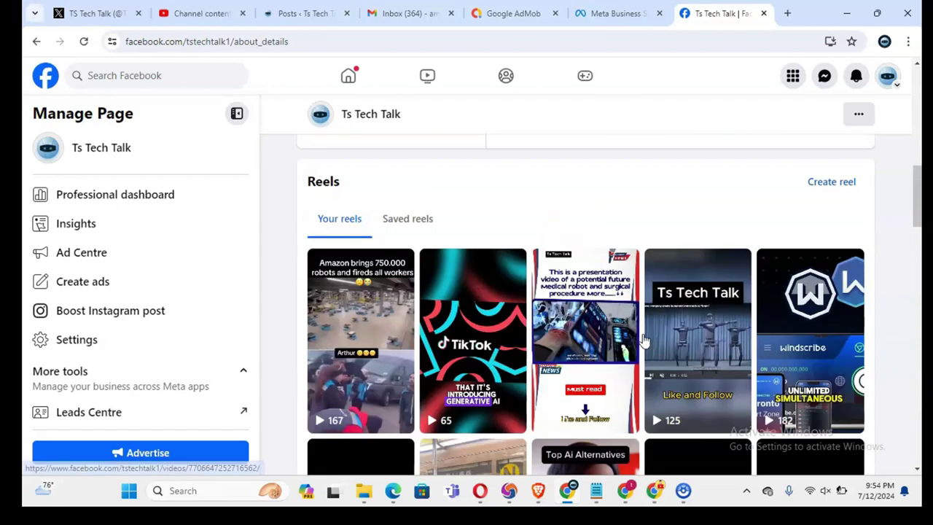
scroll(643, 339, down, 1)
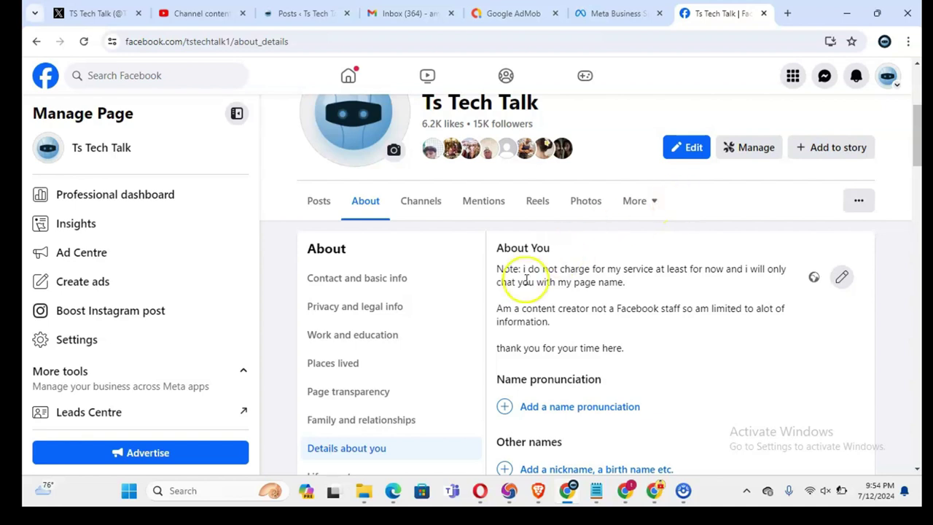
Browse the About tab's Privacy and legal info, full Page description, and Contact and basic info
click(406, 308)
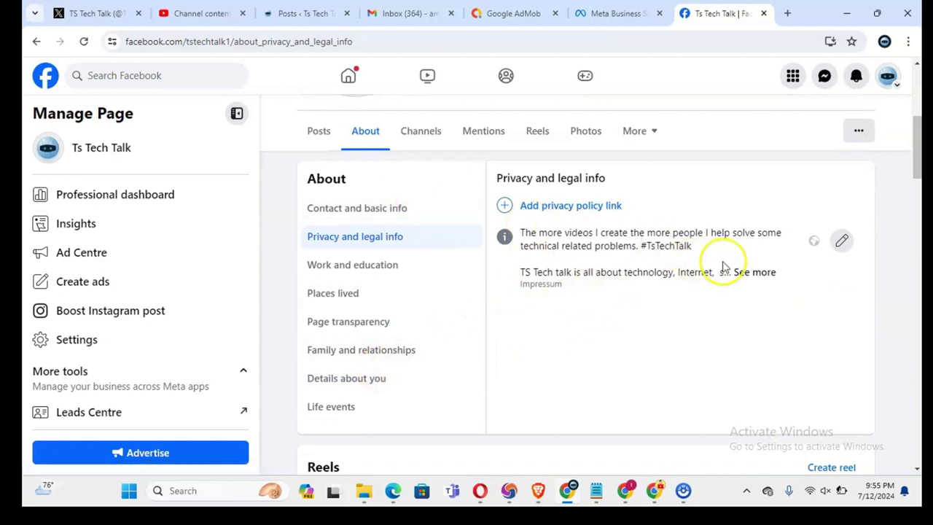
click(746, 270)
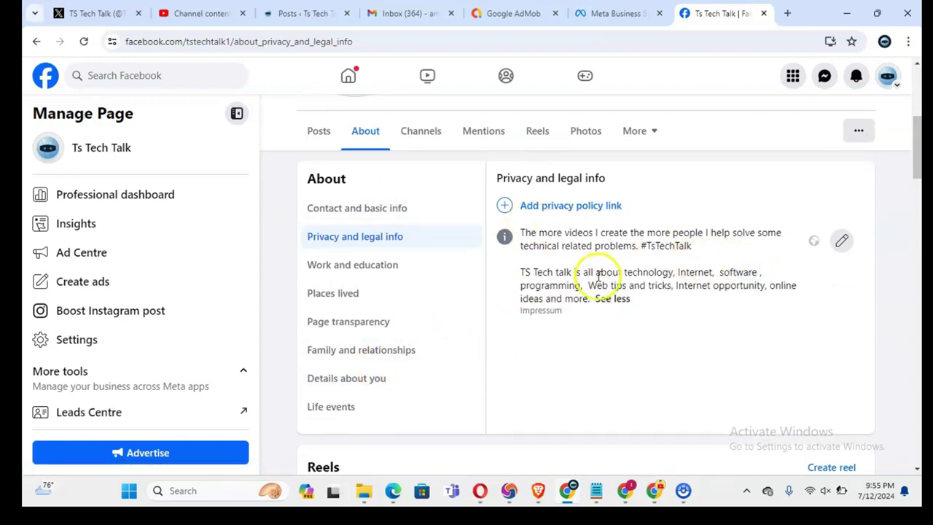
click(395, 211)
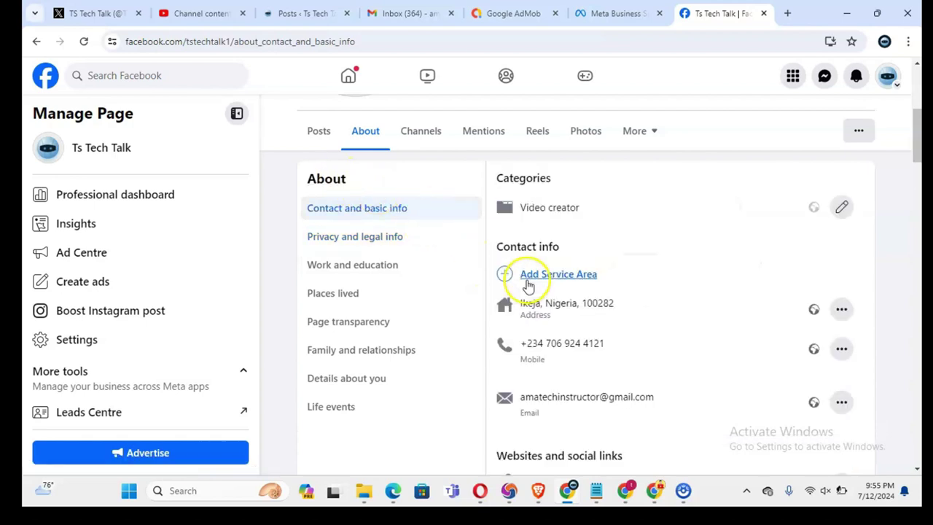
scroll(565, 255, down, 2)
scroll(560, 256, down, 4)
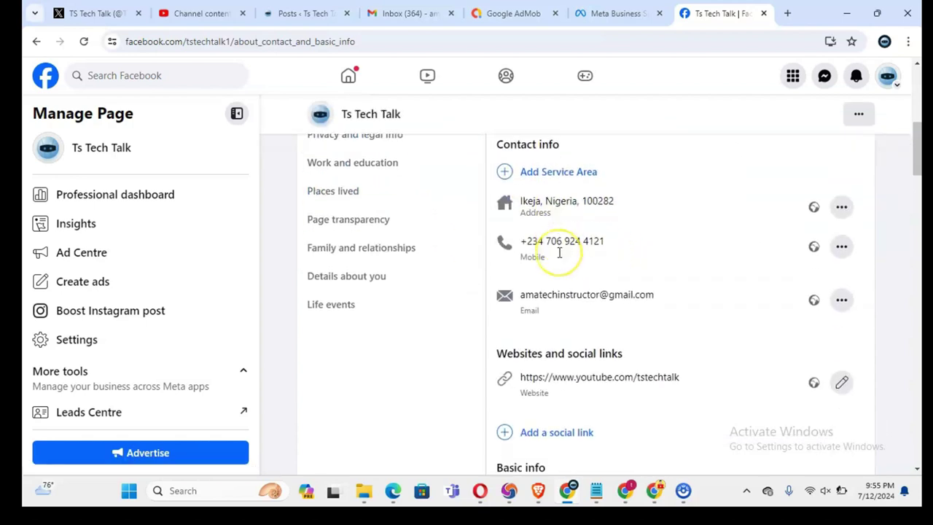
scroll(591, 225, down, 5)
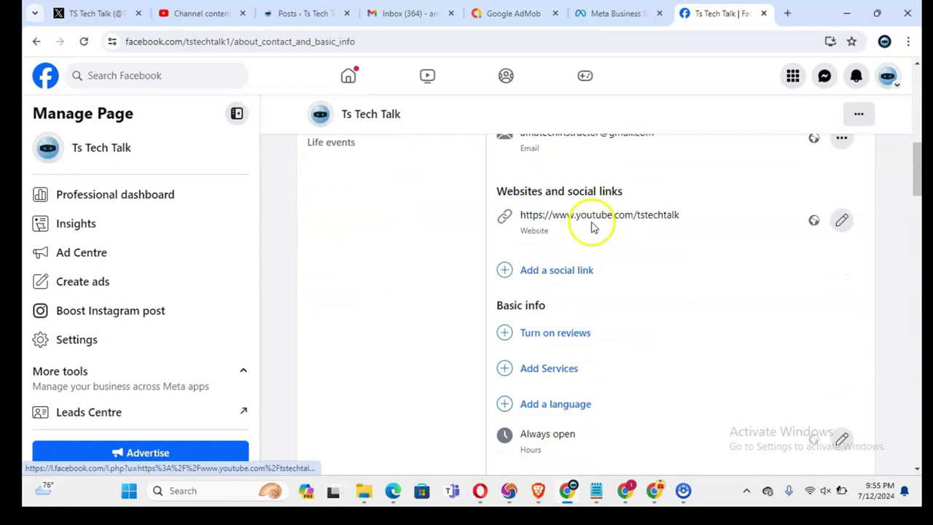
scroll(591, 225, down, 1)
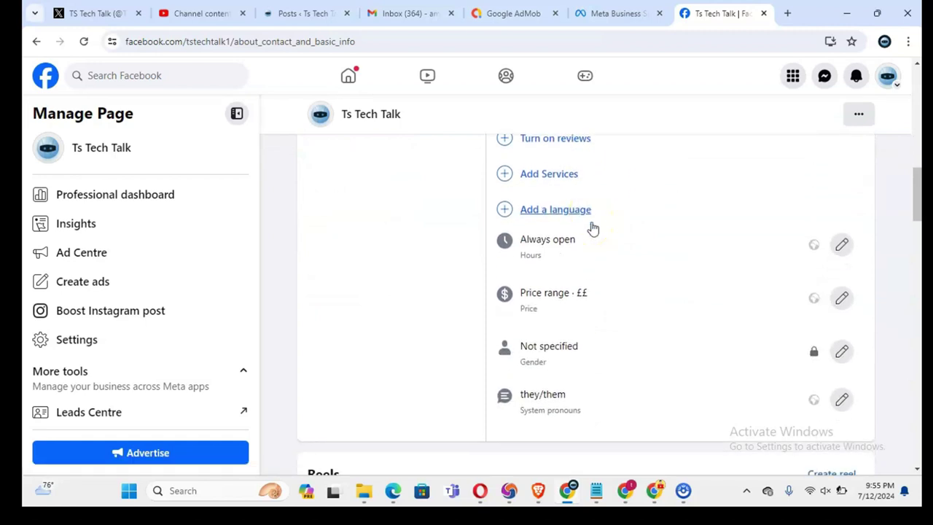
scroll(590, 225, up, 9)
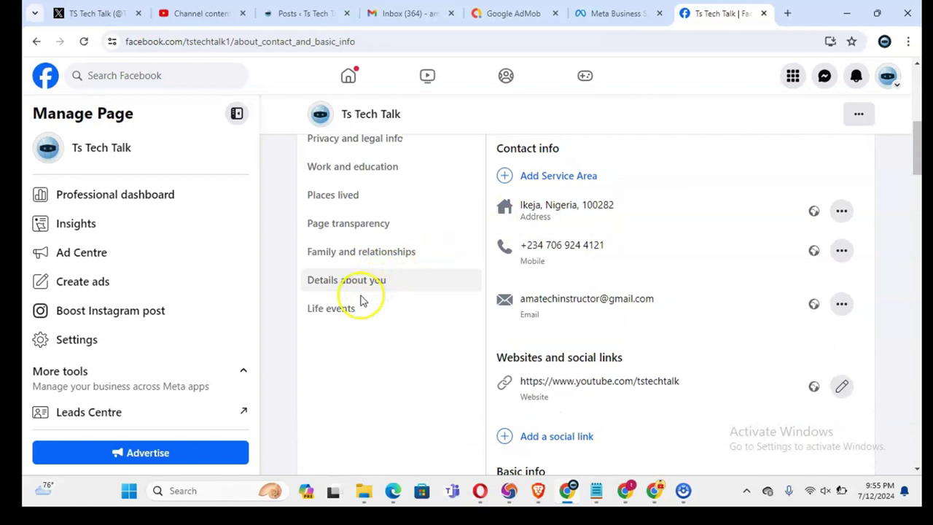
Step through Life events, Details about you and Family and relationships to Page transparency
click(353, 314)
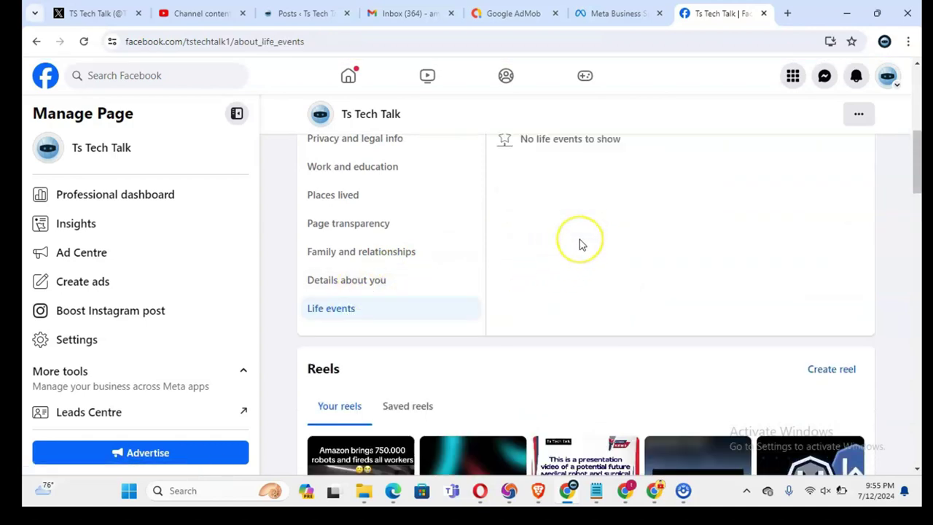
scroll(581, 241, up, 2)
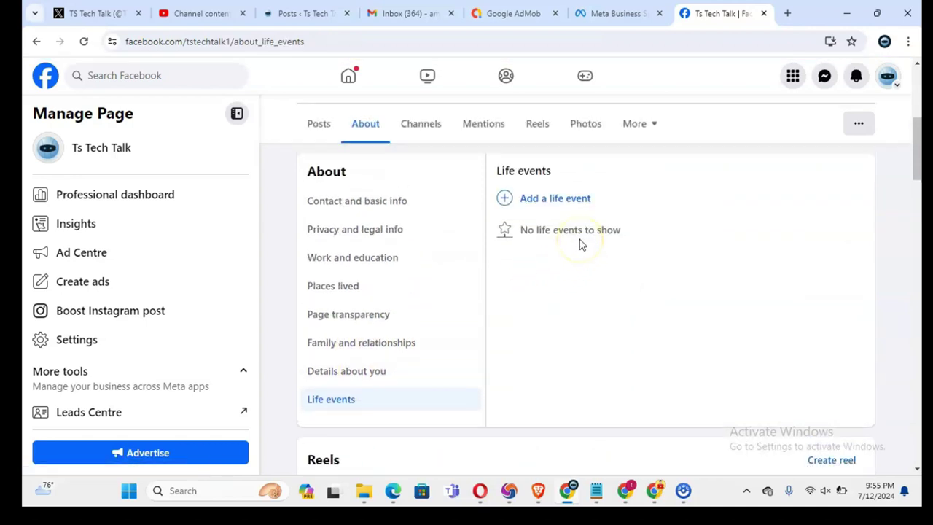
click(339, 371)
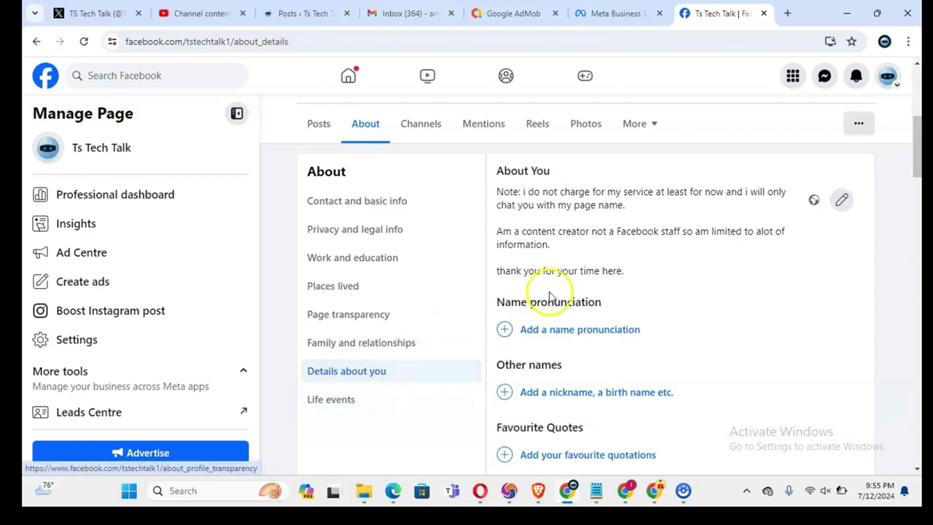
scroll(608, 284, down, 3)
scroll(606, 284, up, 3)
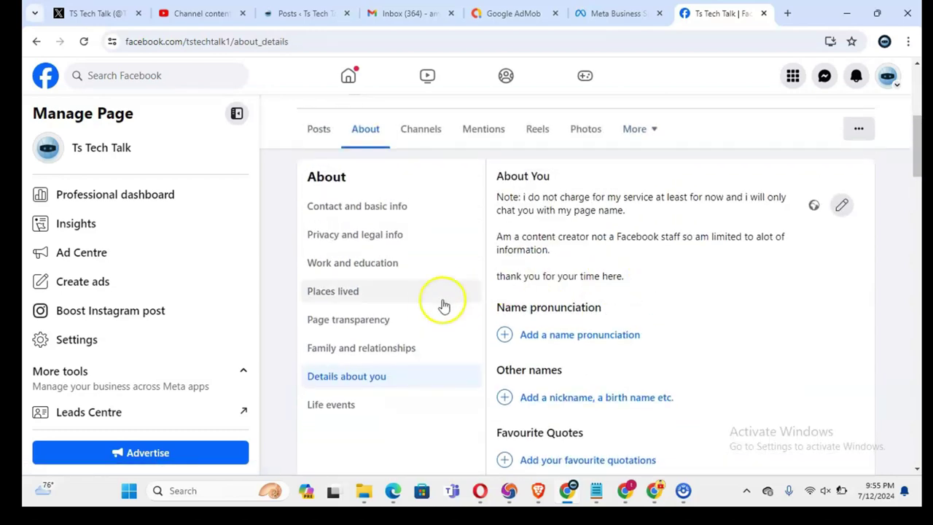
click(379, 351)
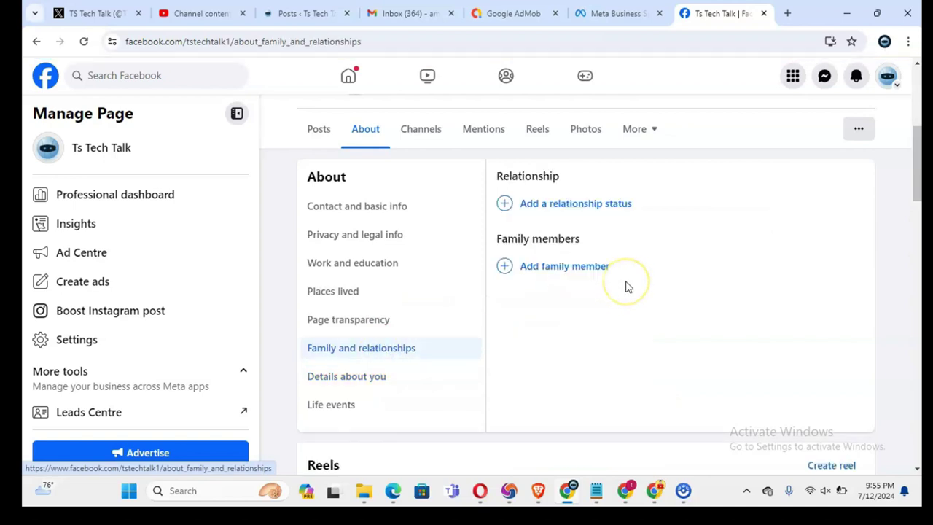
click(387, 318)
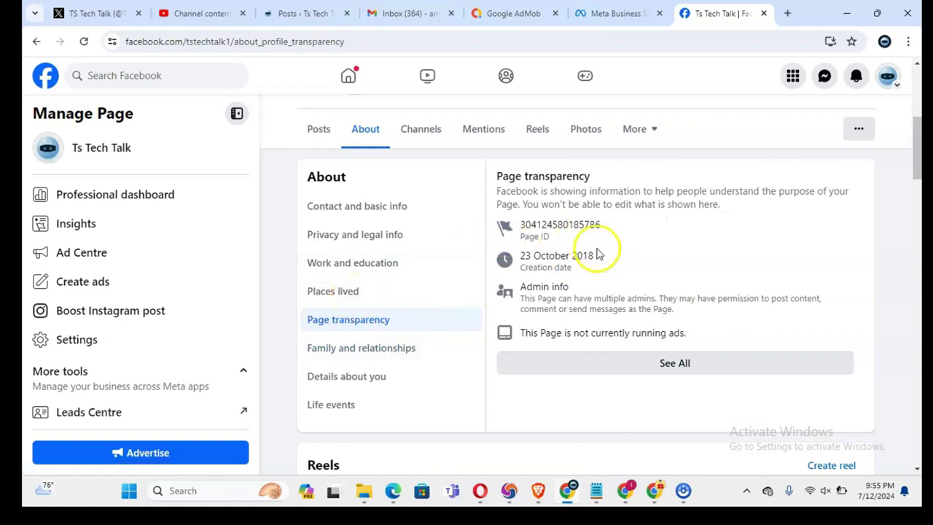
Highlight the creation date 23 October 2018, then narrow the highlight to the year 2018
drag(601, 257, 517, 255)
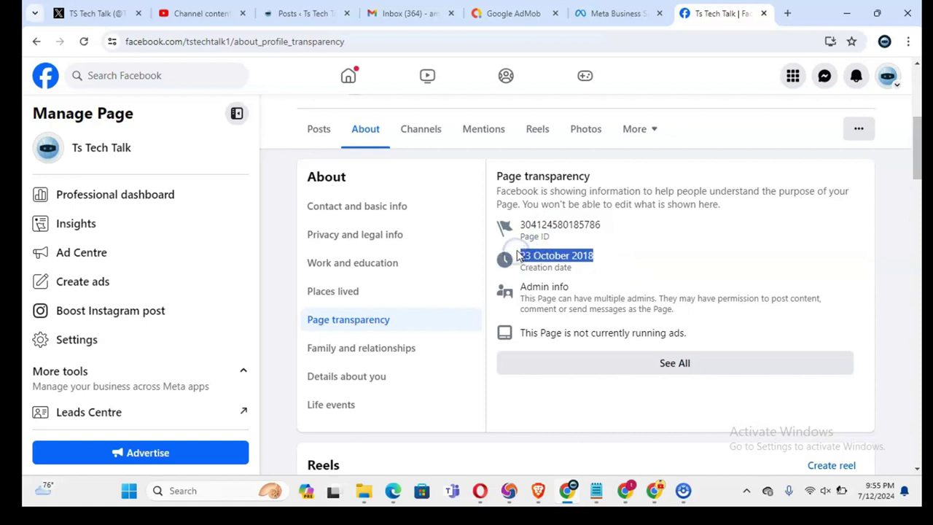
click(572, 255)
drag(573, 256, 596, 261)
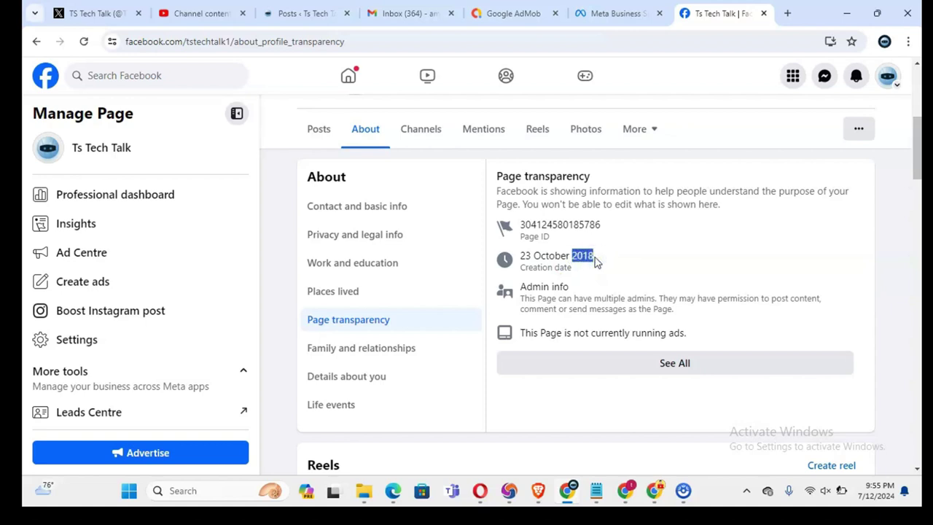